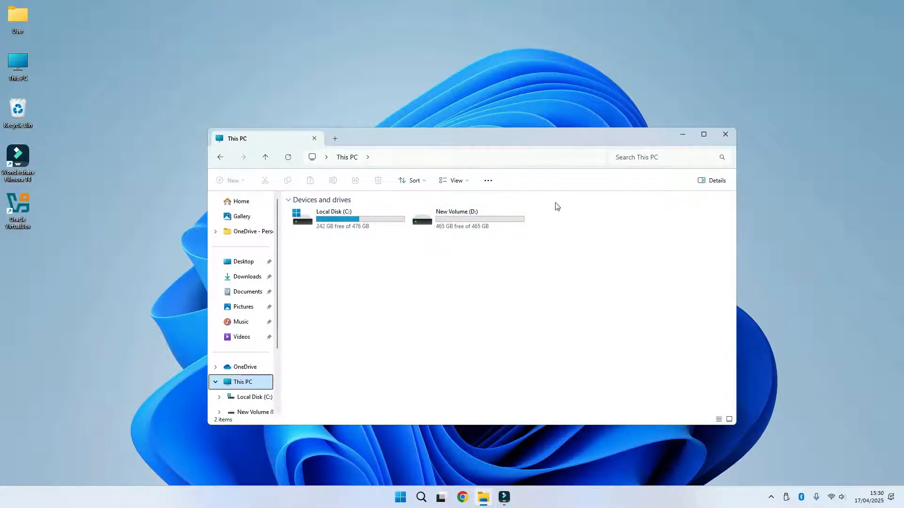
- Close the This PC window and open the # profile folder under Users on Local Disk (C:) in a new File Explorer window
click(724, 134)
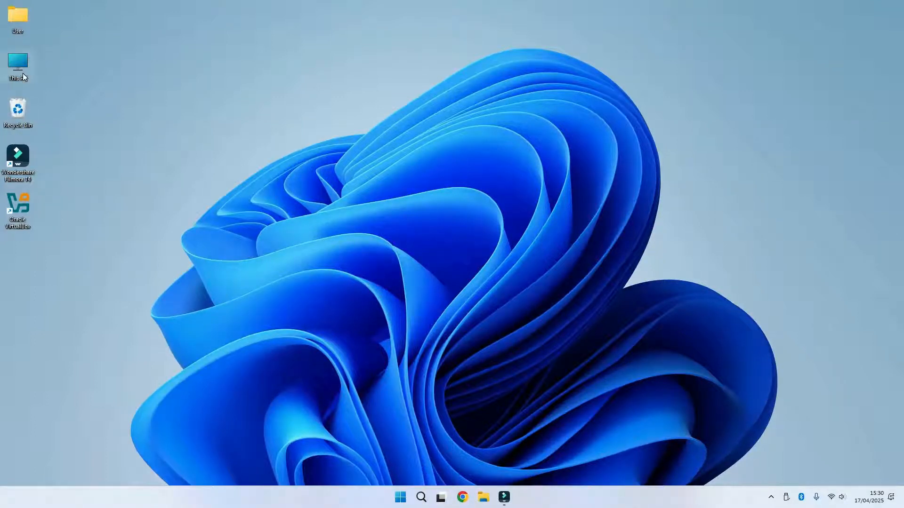
click(484, 498)
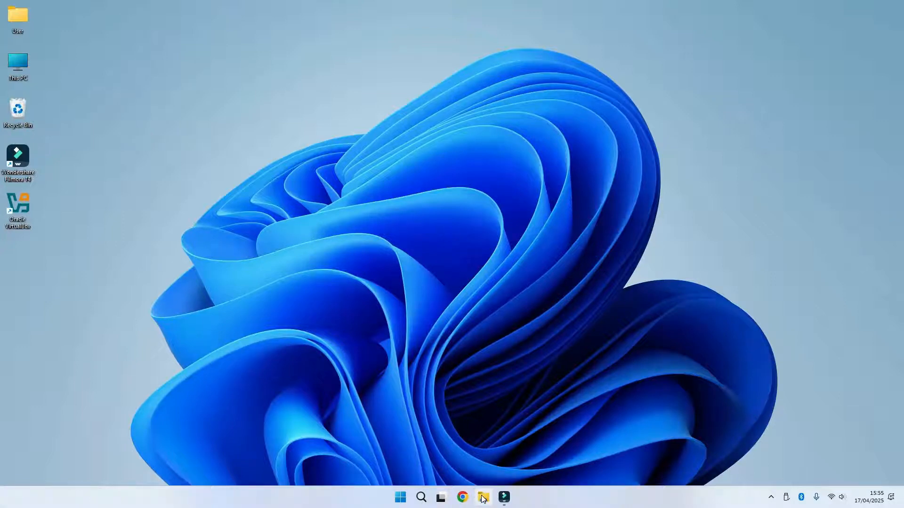
click(483, 498)
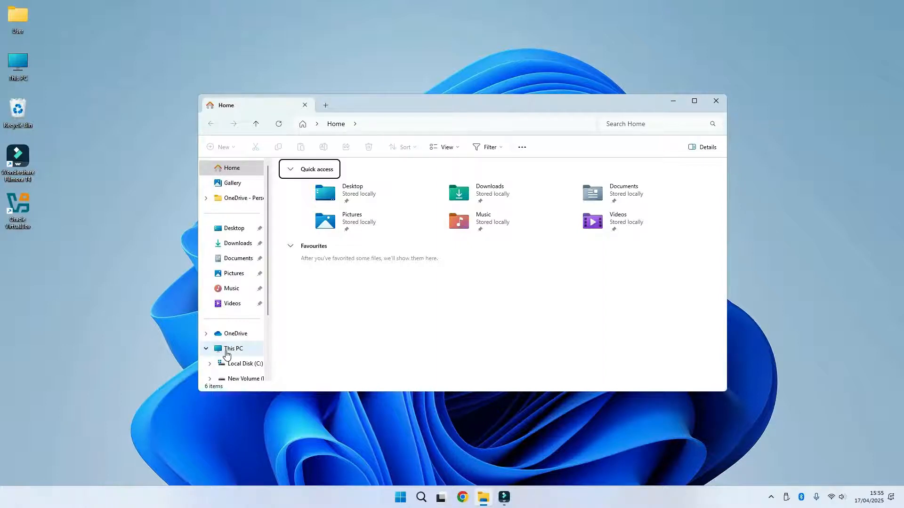
click(227, 352)
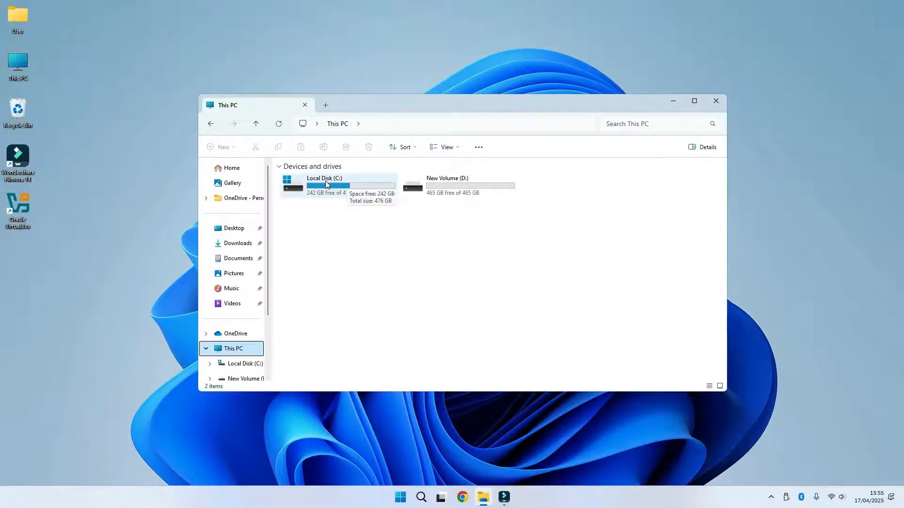
double_click(326, 181)
double_click(325, 181)
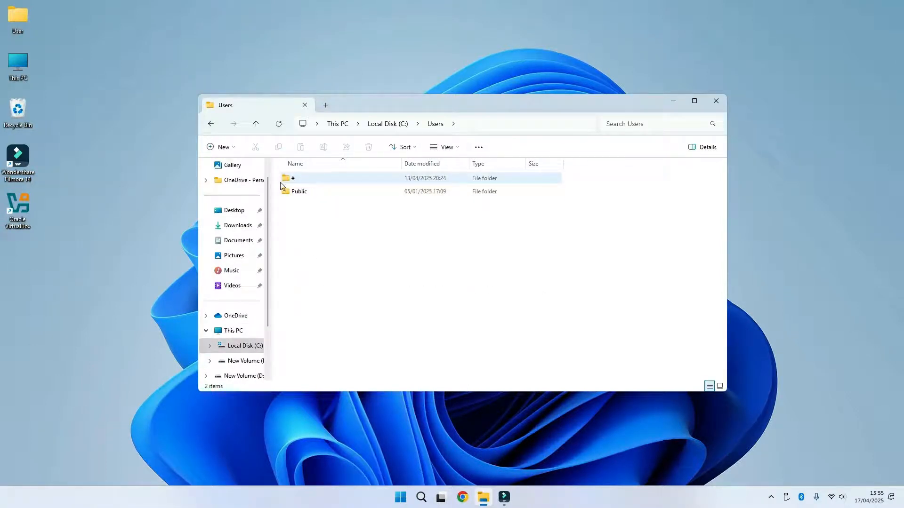
double_click(314, 179)
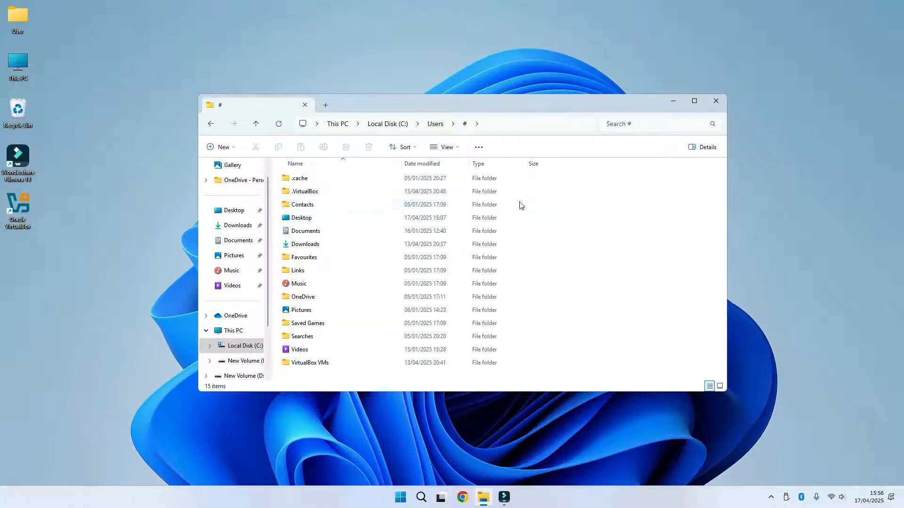
- Select all folders in the # profile folder and try the clipboard copy and cut commands on them
click(310, 208)
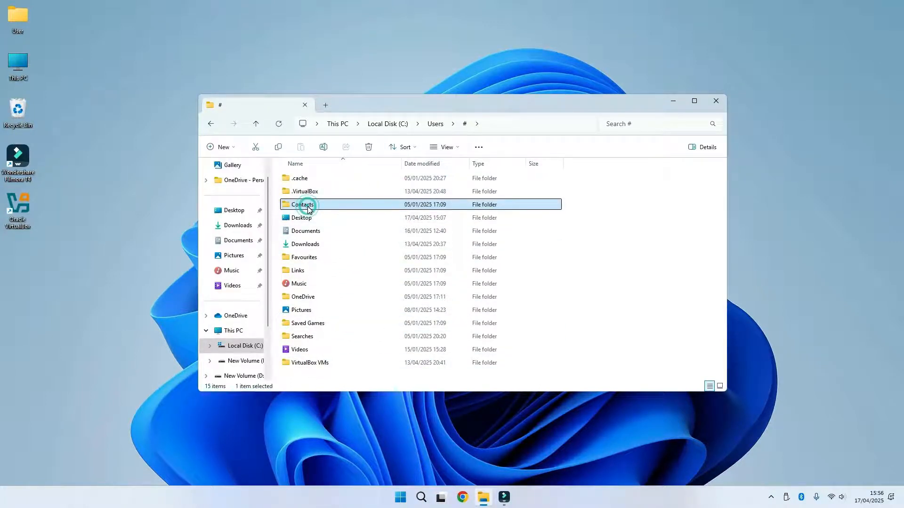
key(ctrl+a)
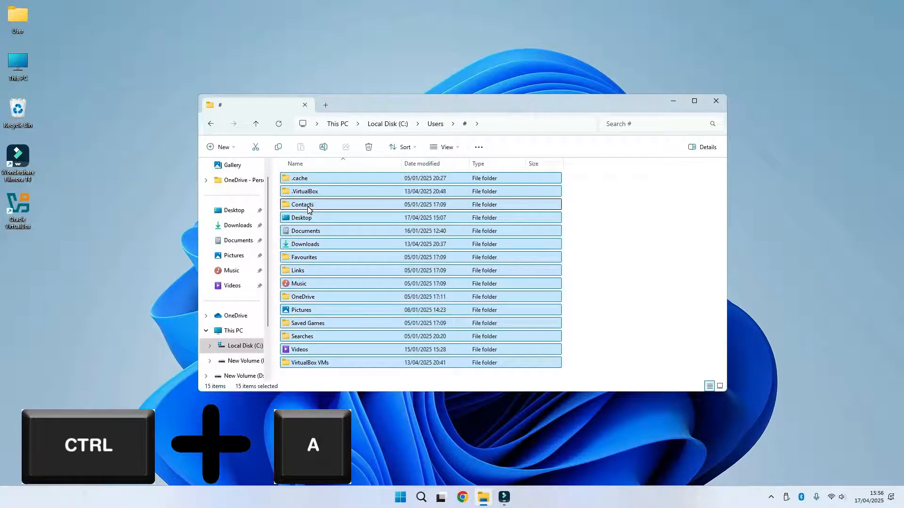
key(ctrl+c)
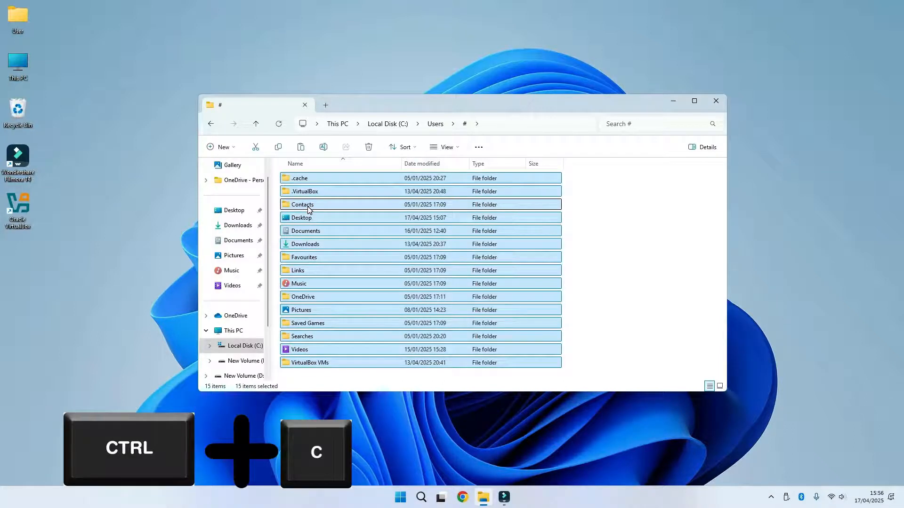
click(277, 149)
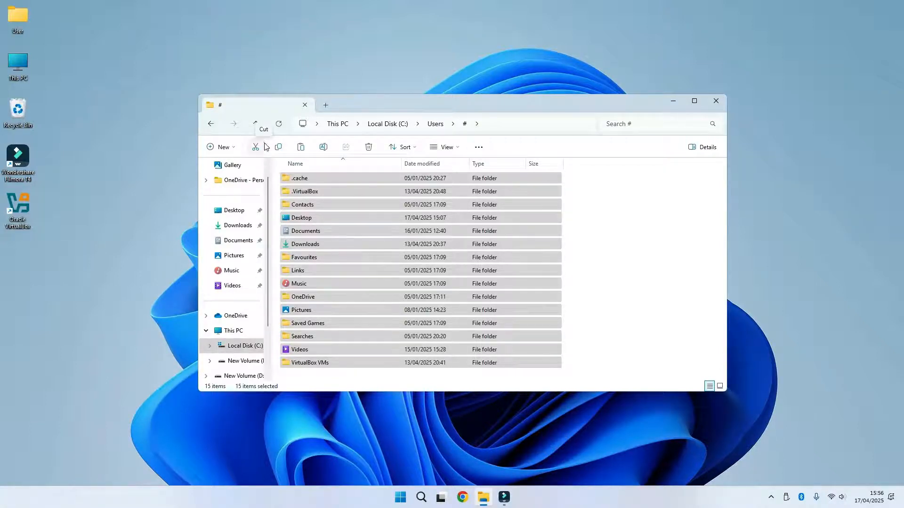
click(255, 147)
- Snap the # folder window to the left half of the screen
drag(440, 105, 245, 97)
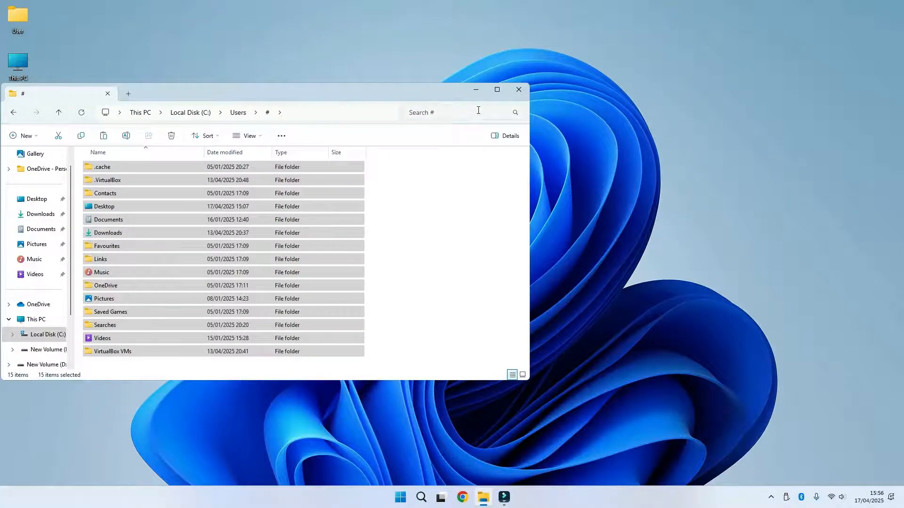
mouse_move(497, 90)
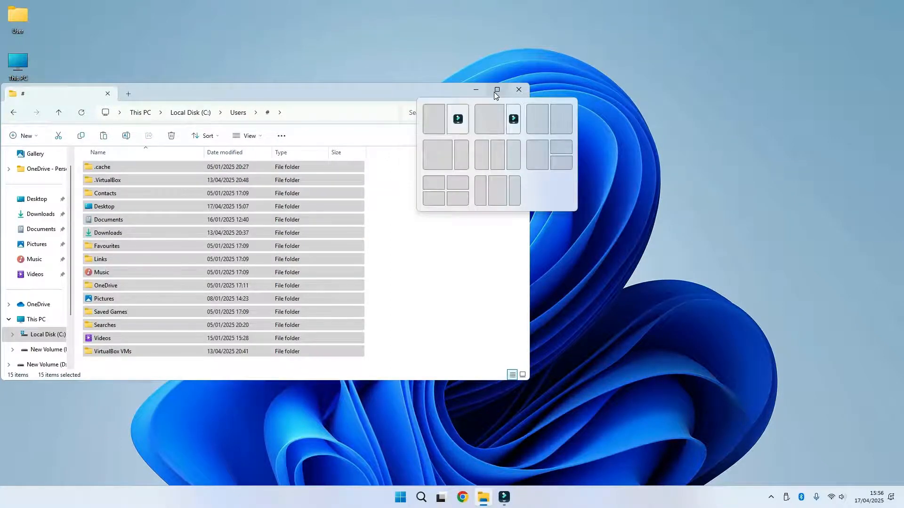
click(532, 117)
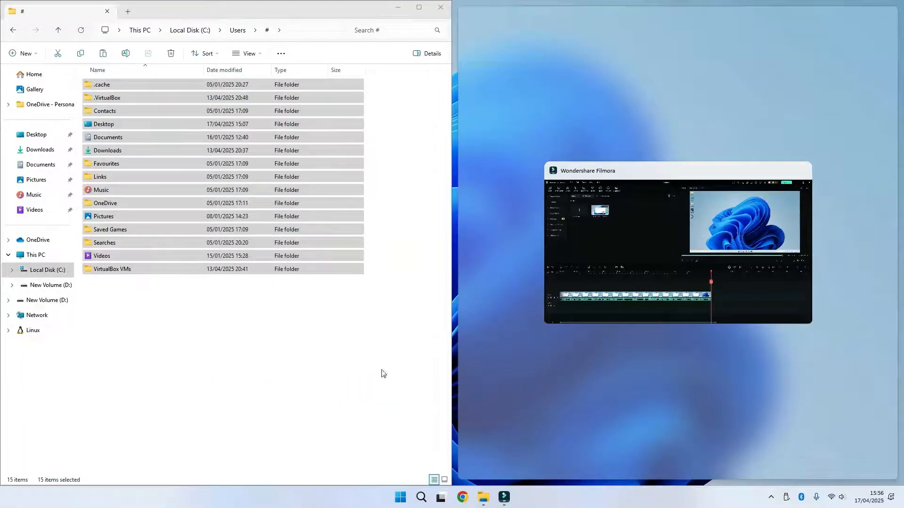
- Open a second File Explorer window snapped to the right half of the screen, and clear the selection in the # folder
mouse_move(485, 497)
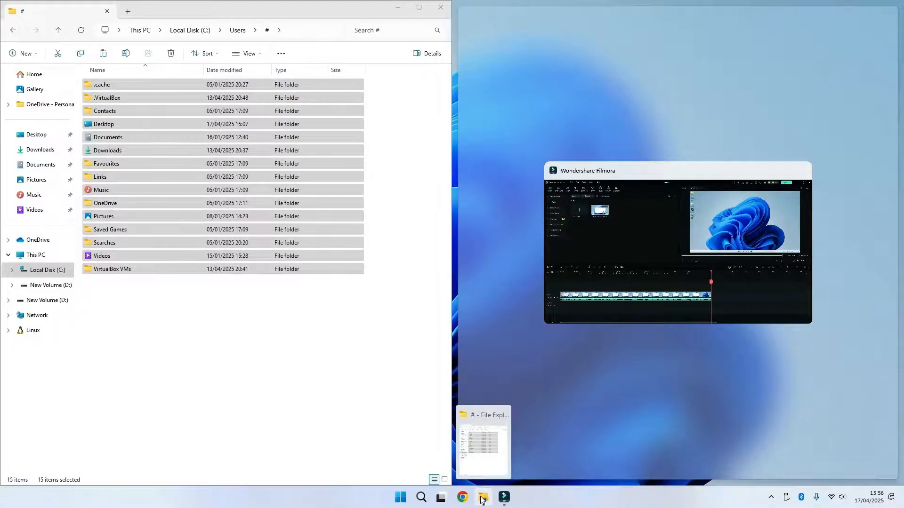
right_click(482, 498)
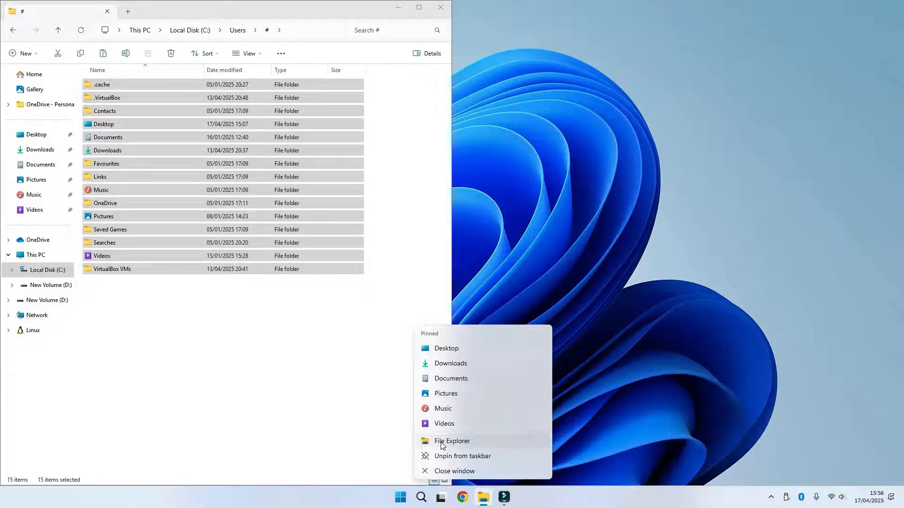
click(462, 442)
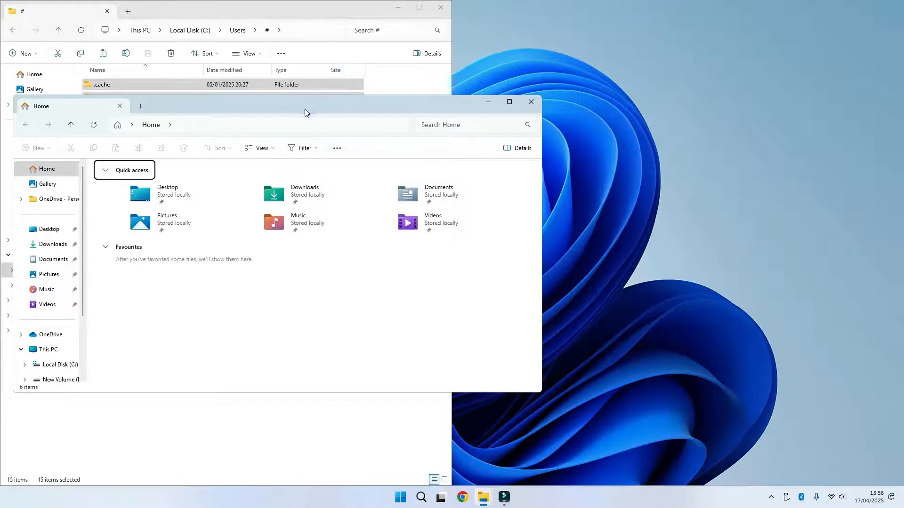
drag(302, 104, 902, 154)
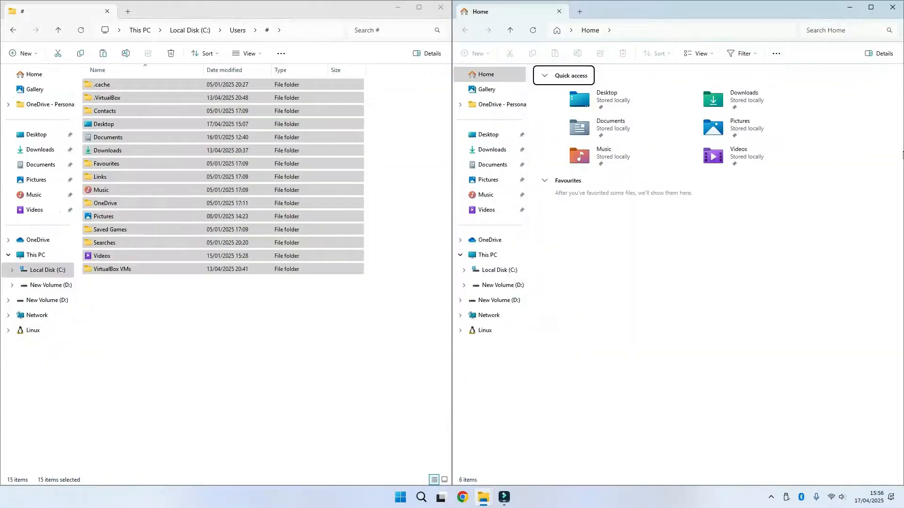
mouse_move(871, 14)
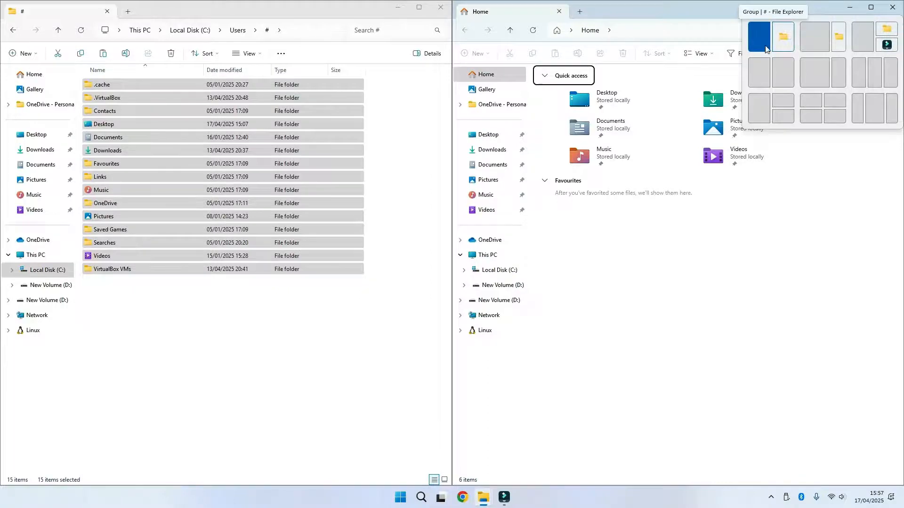
click(223, 282)
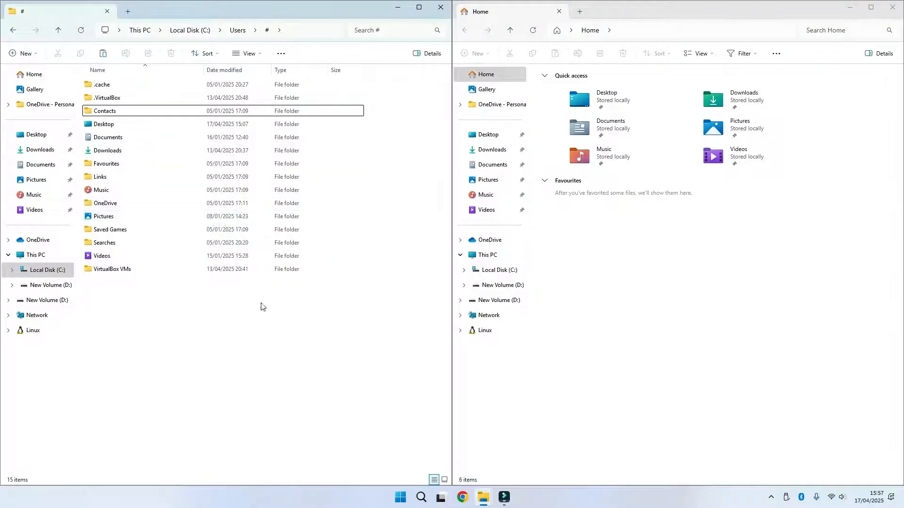
- Create a folder named Backup 170425 on New Volume (D:) in the second window and open it
click(506, 304)
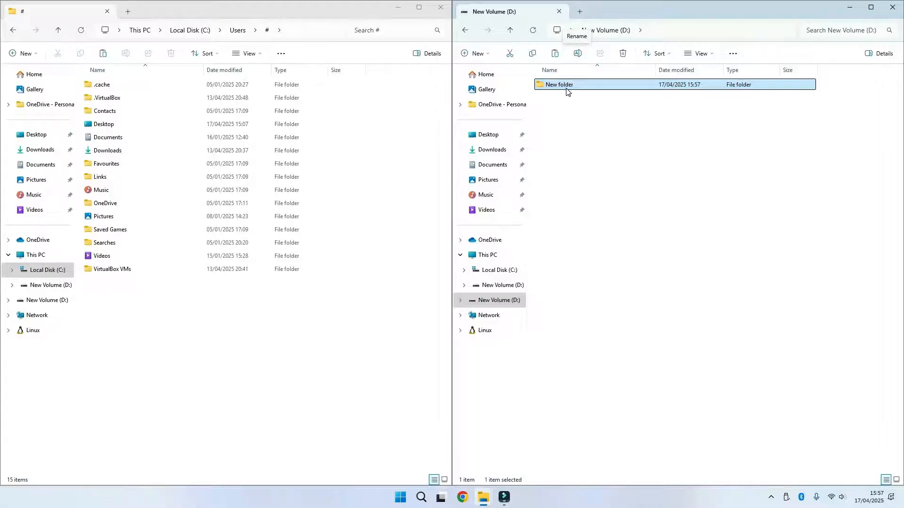
key(F2)
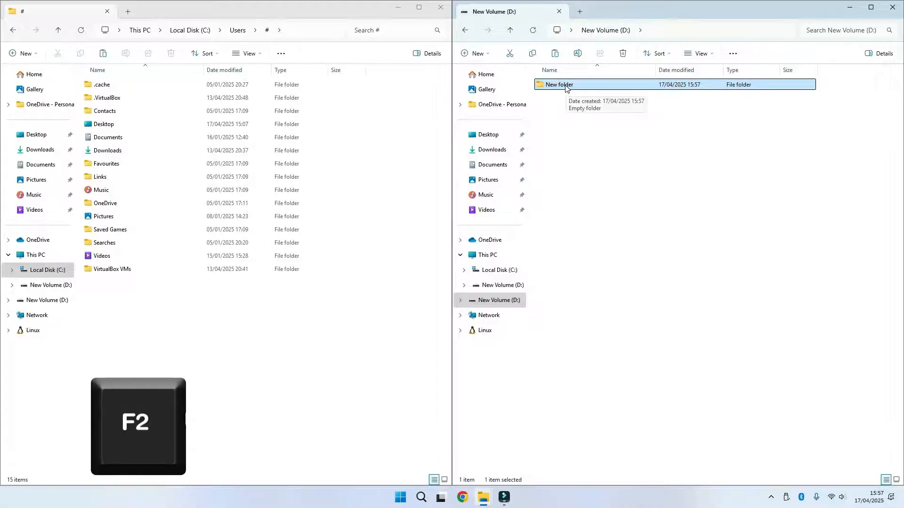
click(578, 53)
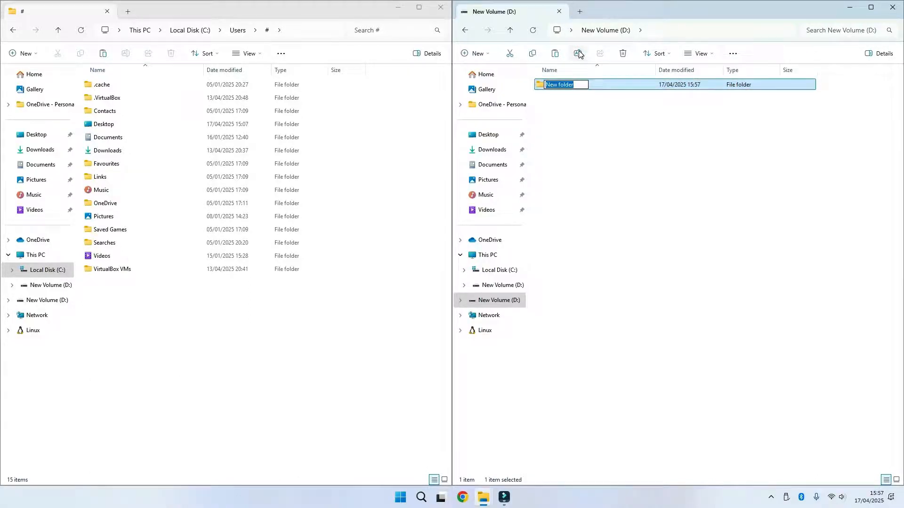
text(Backup 170425)
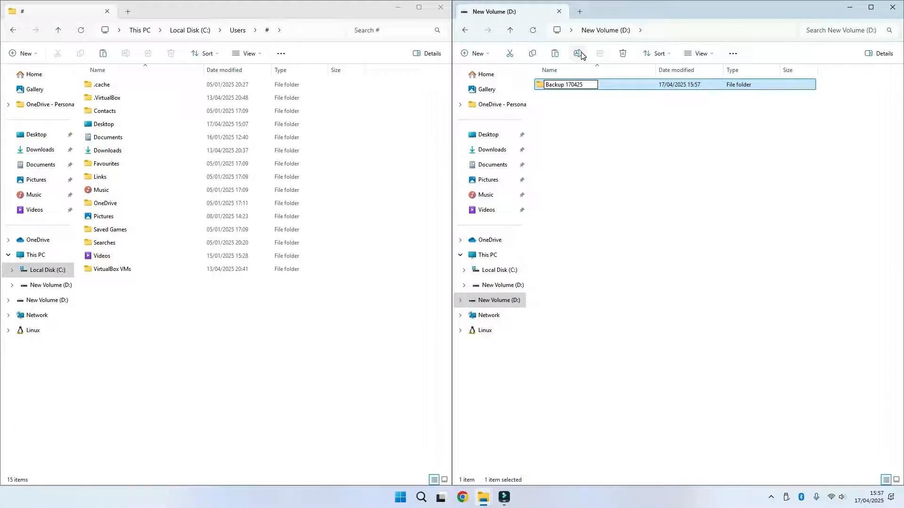
key(Return)
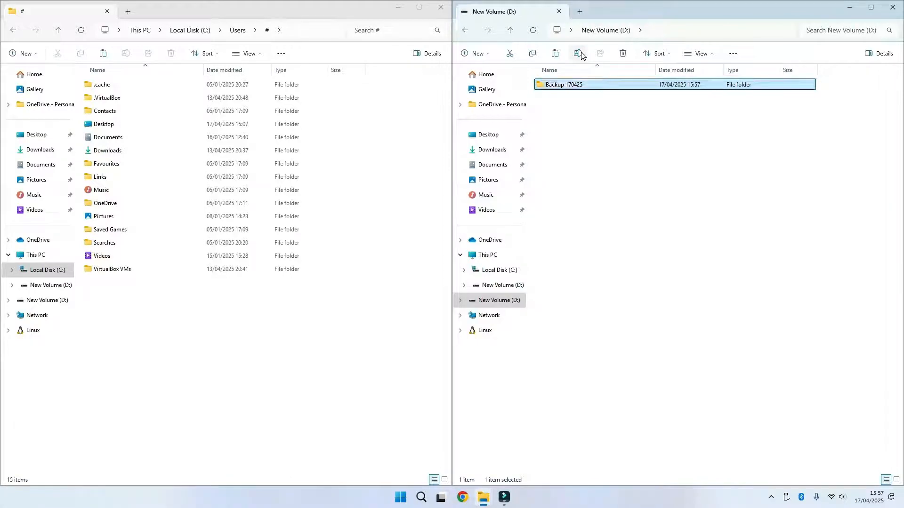
key(Return)
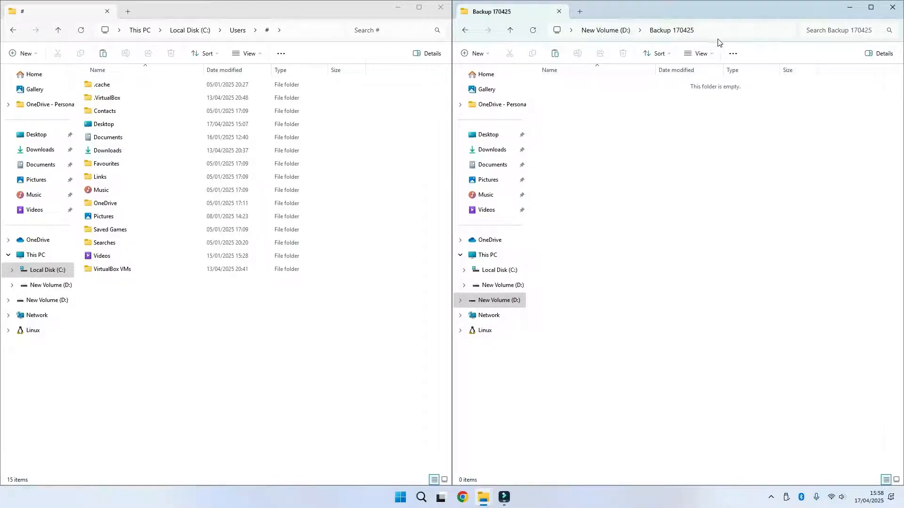
- Copy all folders from the # profile folder into the Backup 170425 folder
click(232, 338)
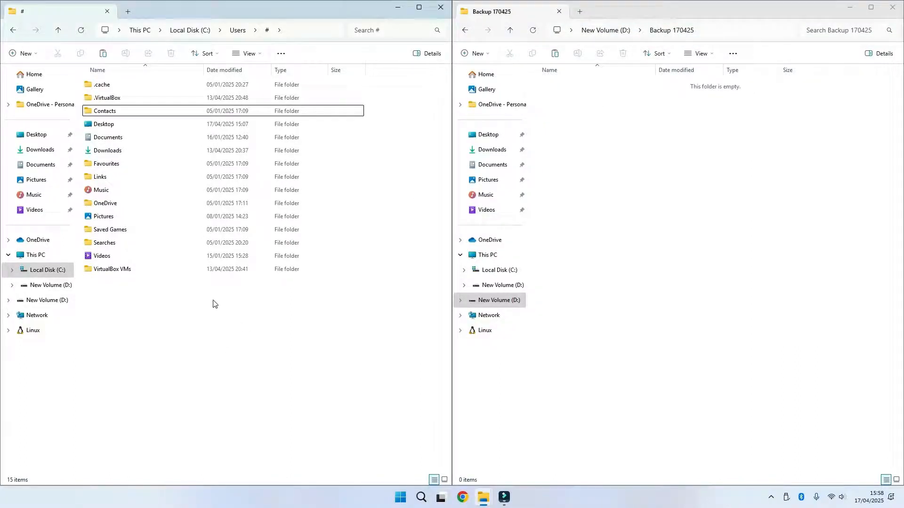
drag(223, 309, 91, 75)
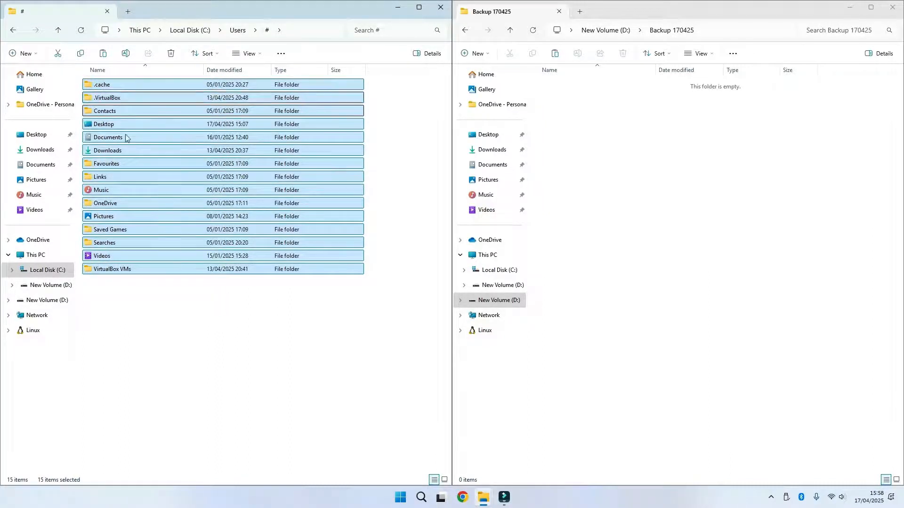
right_click(125, 97)
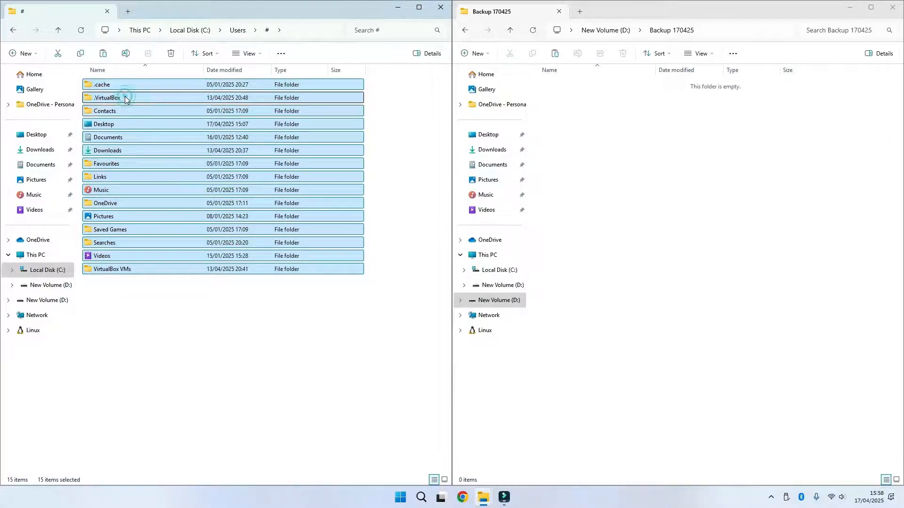
drag(124, 99, 672, 172)
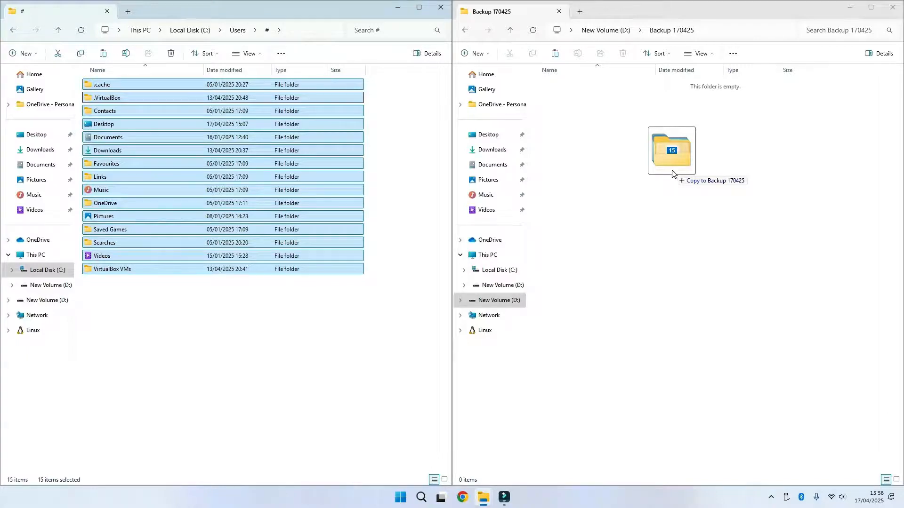
drag(672, 173, 673, 173)
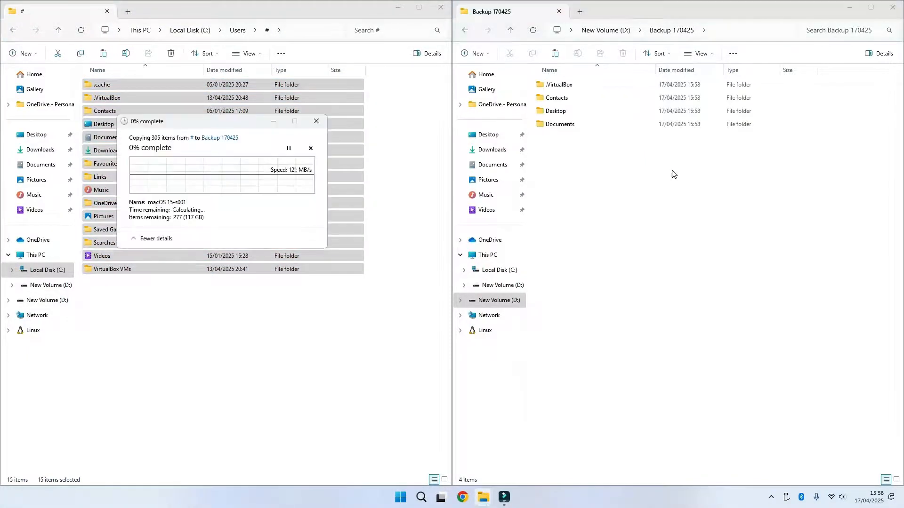
- Move the copy progress dialog aside and skip the missing items, applying the choice to all current items
drag(250, 125, 489, 249)
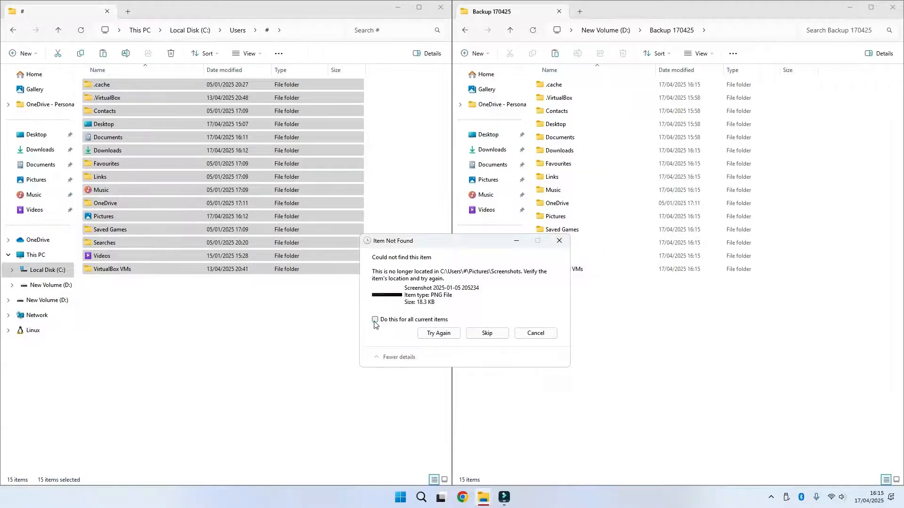
click(374, 320)
click(477, 338)
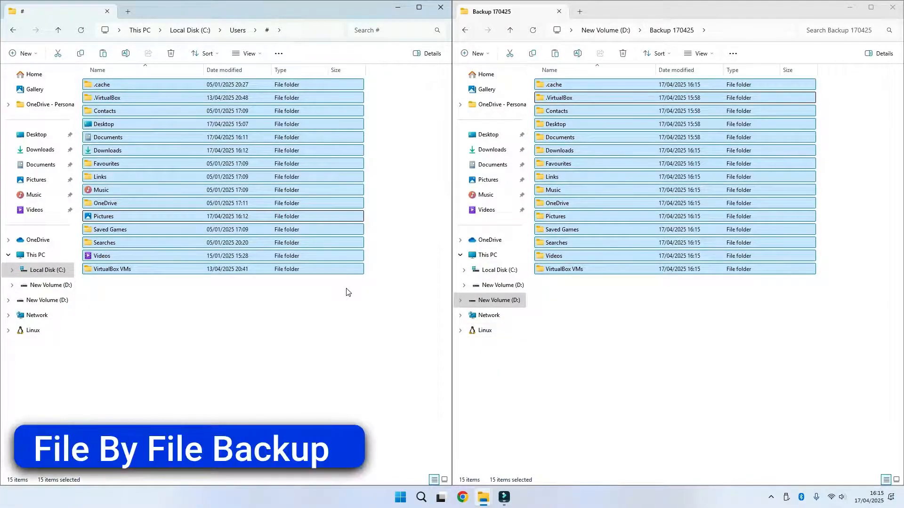
- Copy dog-9478487_1280 and city-7359472_640 individually from the profile's Pictures folder into the Pictures folder inside Backup 170425
click(39, 181)
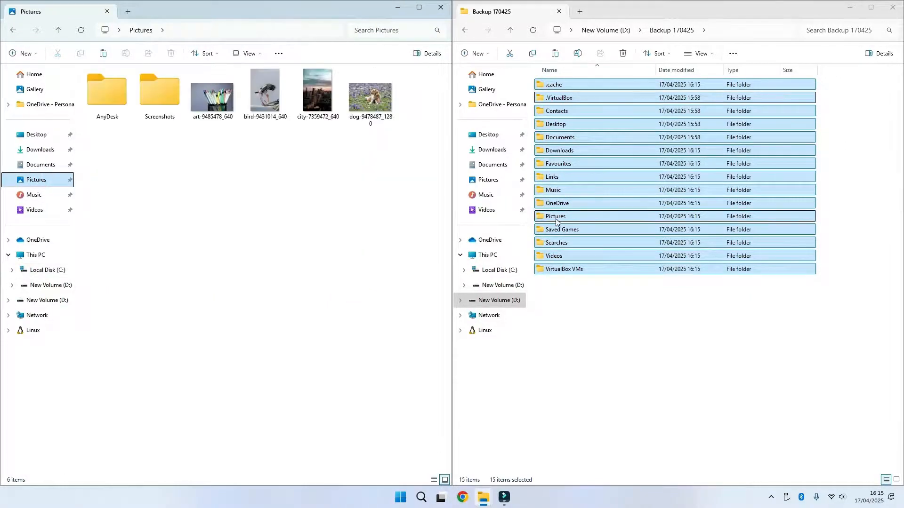
click(554, 219)
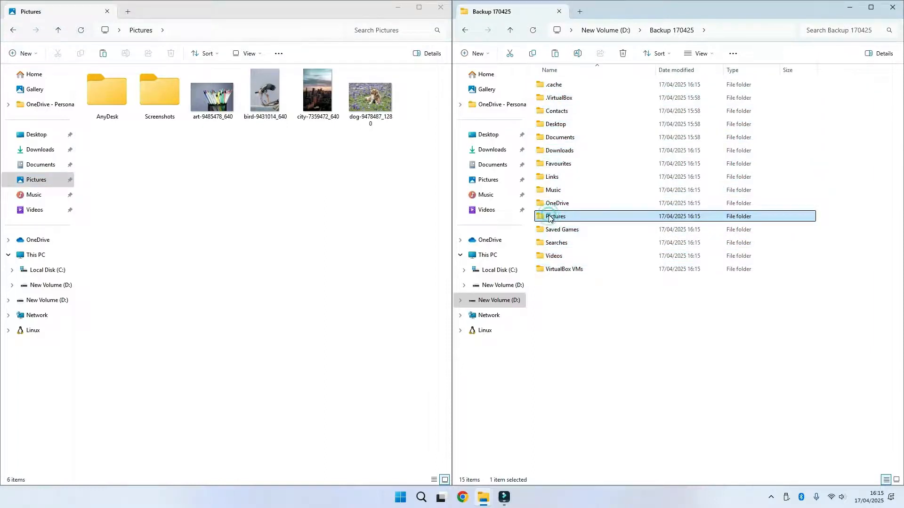
double_click(551, 218)
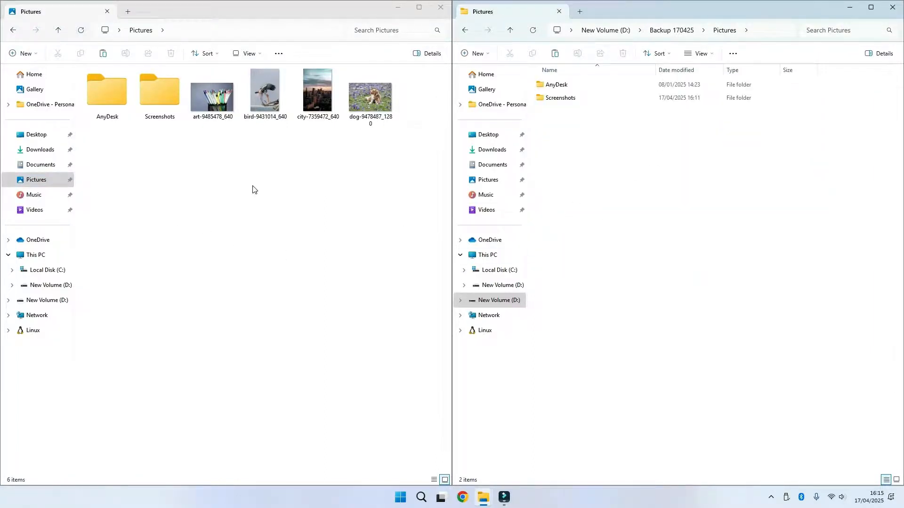
drag(355, 122, 651, 162)
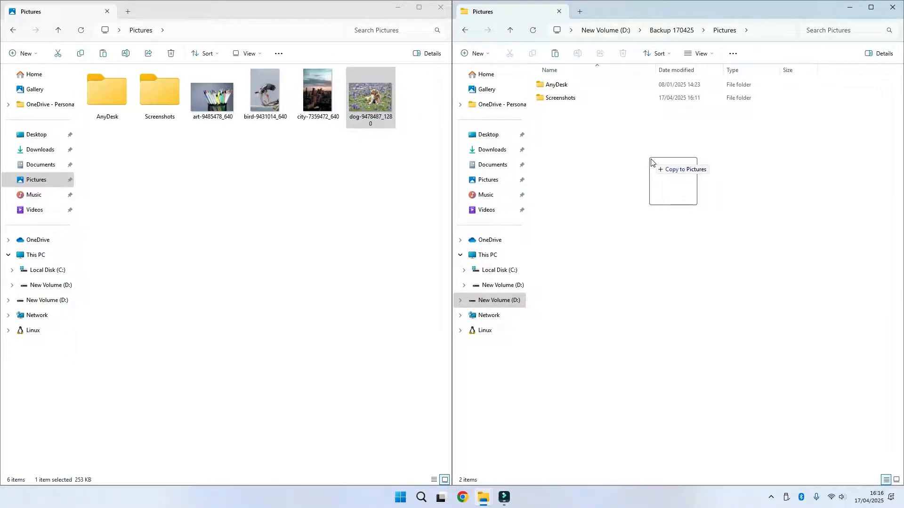
drag(651, 162, 632, 158)
click(309, 93)
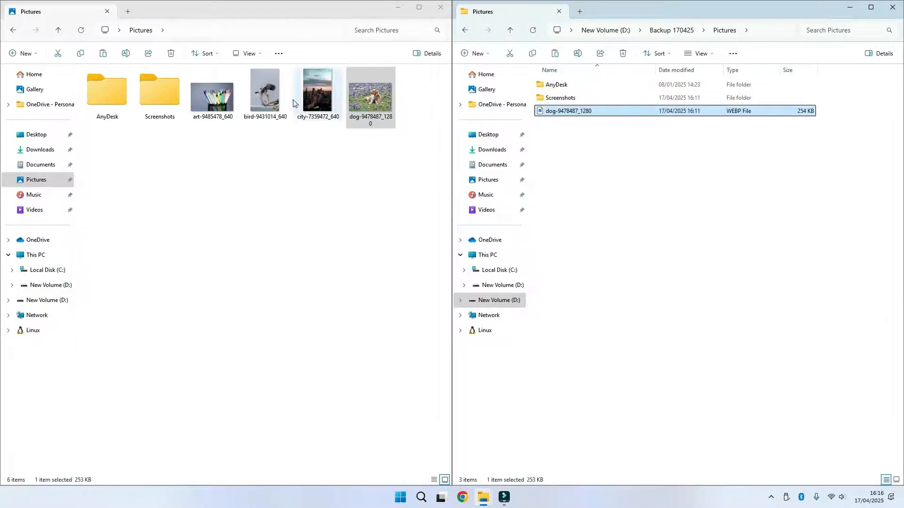
drag(309, 94, 734, 215)
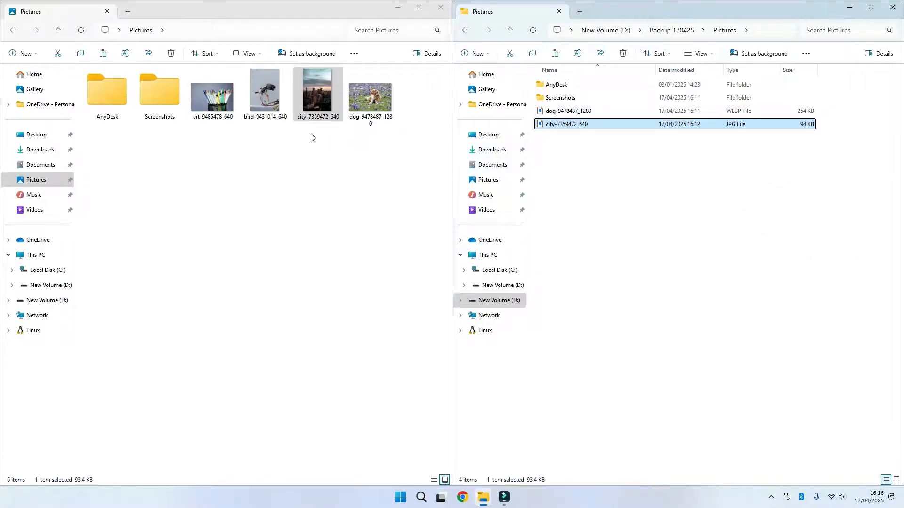
- Copy art-9485478_640 and city-7359472_640 together into the backup Pictures folder, replacing the duplicate city file in the destination
ctrl+click(225, 105)
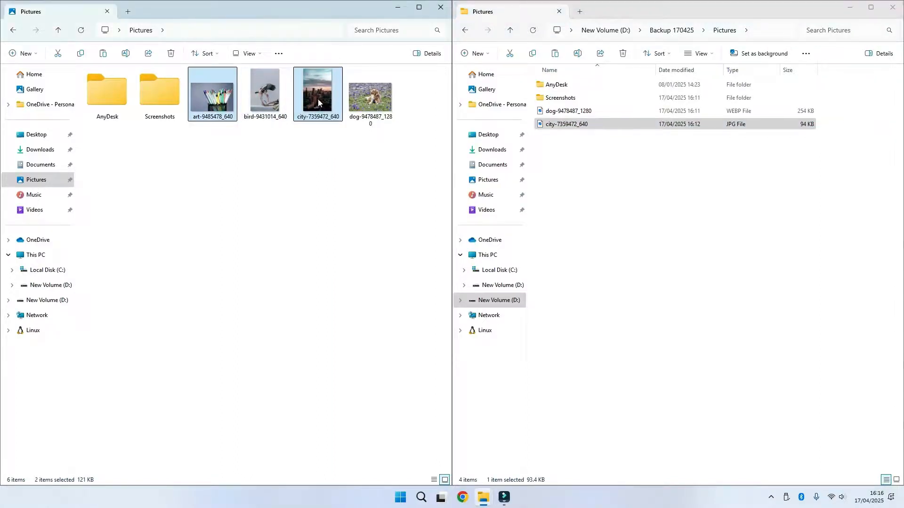
drag(318, 99, 591, 202)
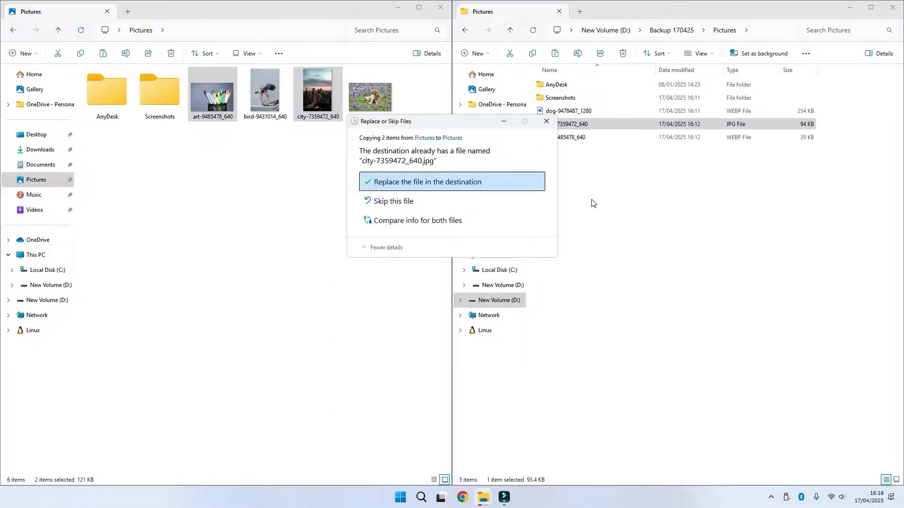
click(422, 186)
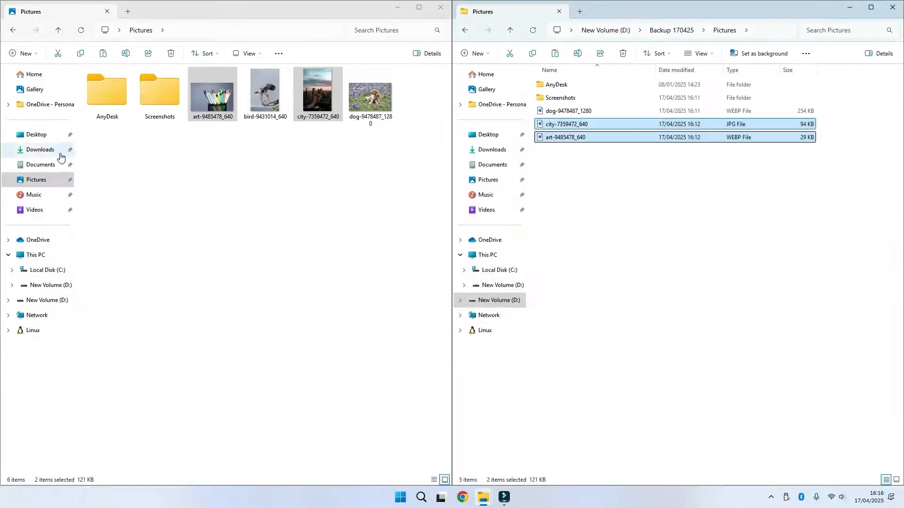
- Copy the My Cv Word document from the profile's Documents folder into the Documents folder inside Backup 170425
click(38, 166)
drag(100, 112, 232, 167)
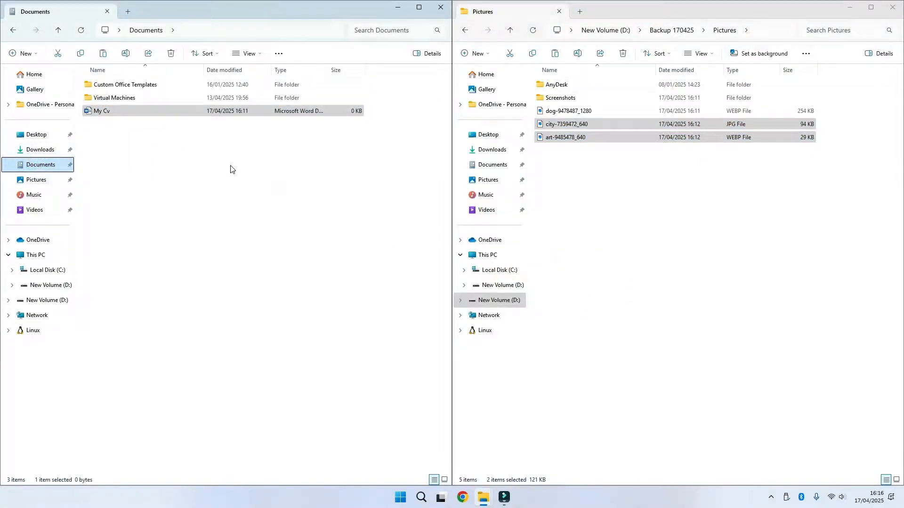
click(672, 31)
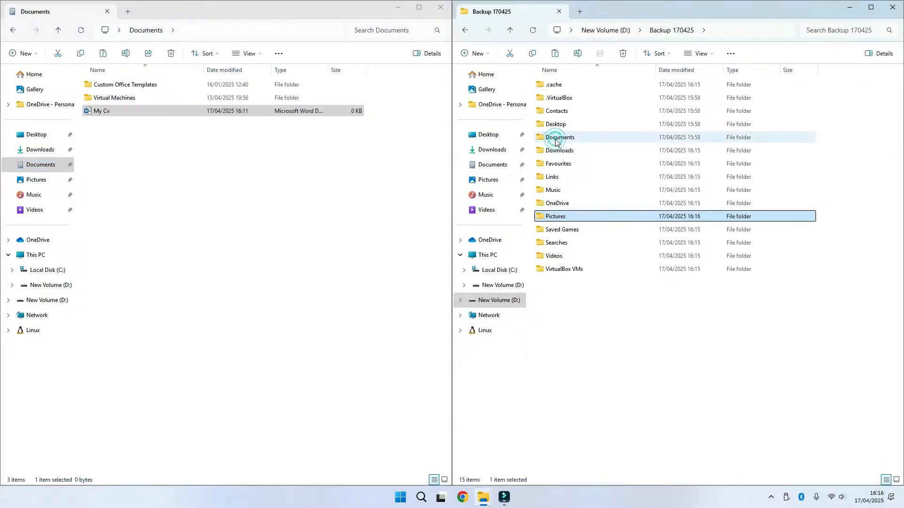
double_click(556, 138)
click(205, 114)
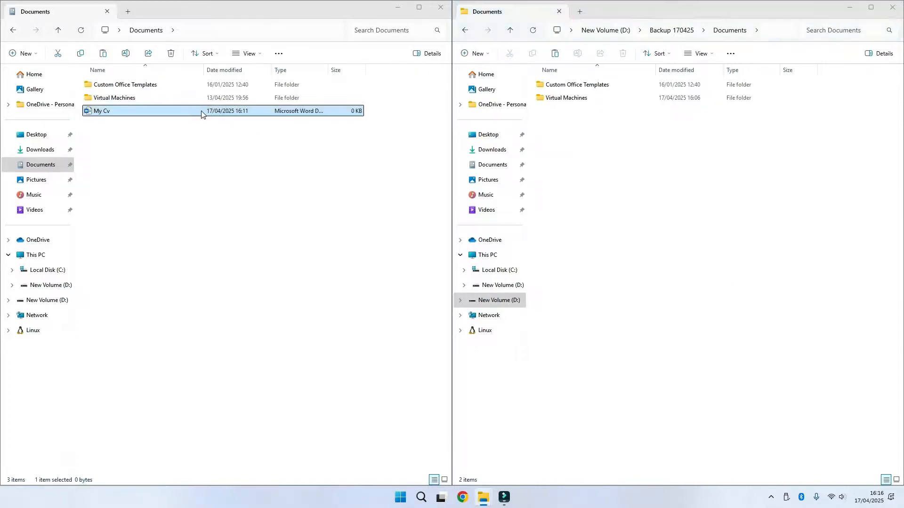
drag(206, 114, 645, 174)
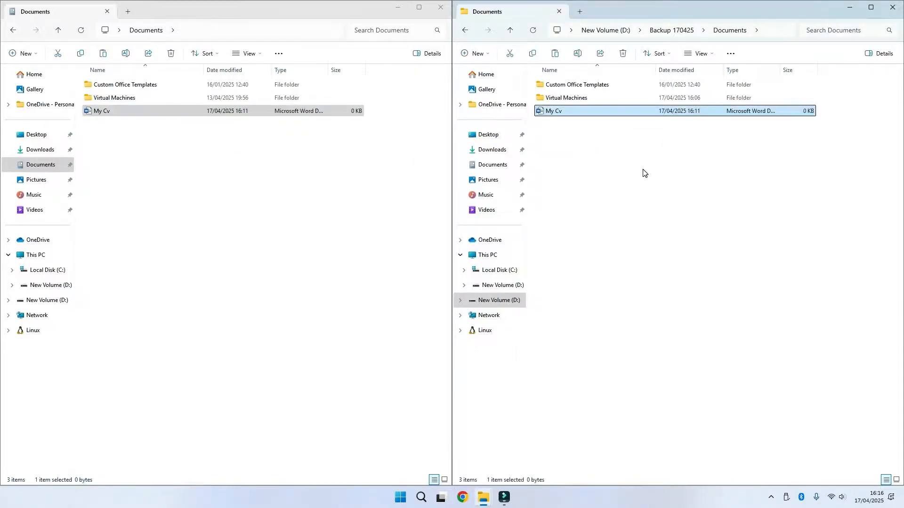